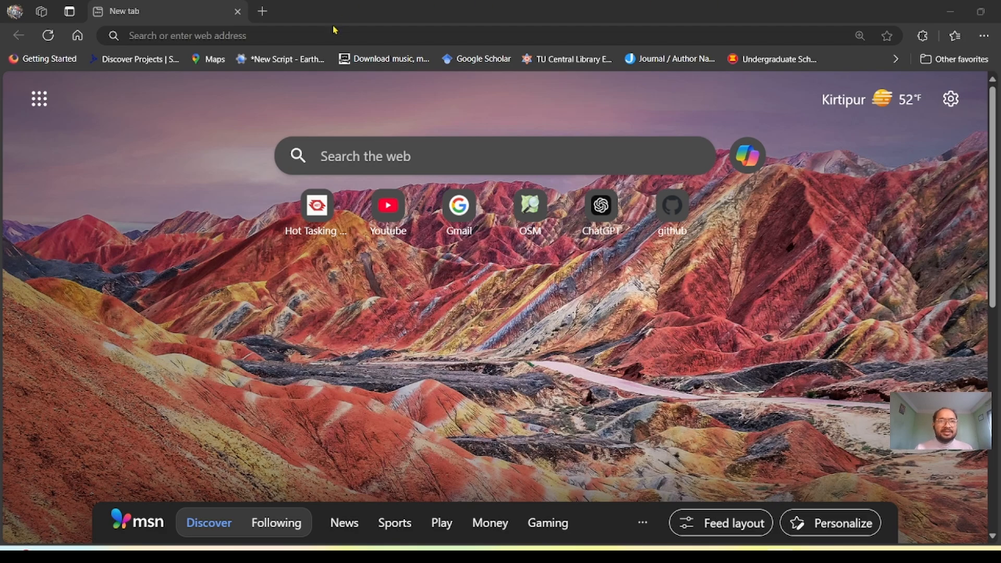
- Search the web for "google earth engine" and open the official Google Earth Engine site
click(325, 29)
text(g)
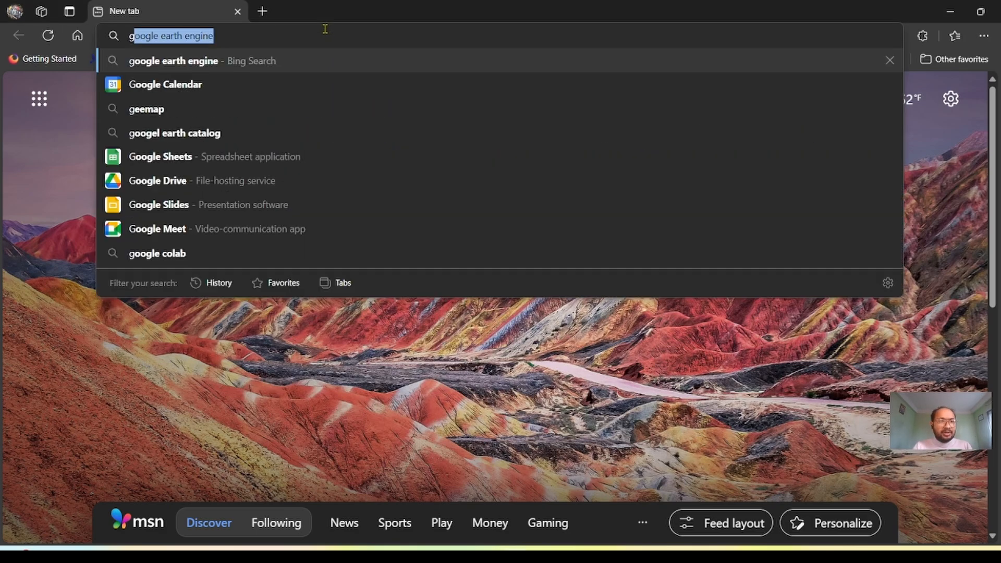
key(Return)
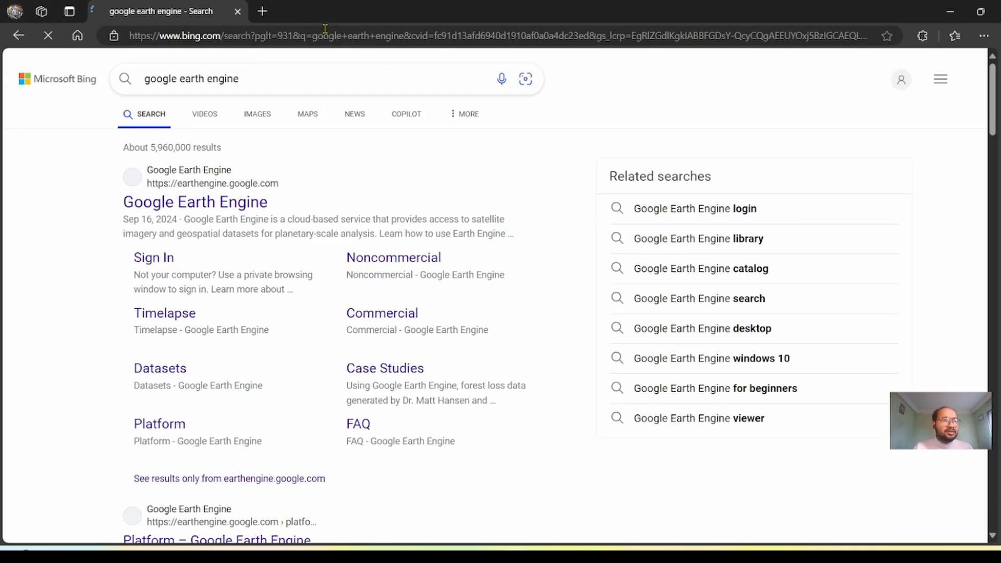
click(182, 209)
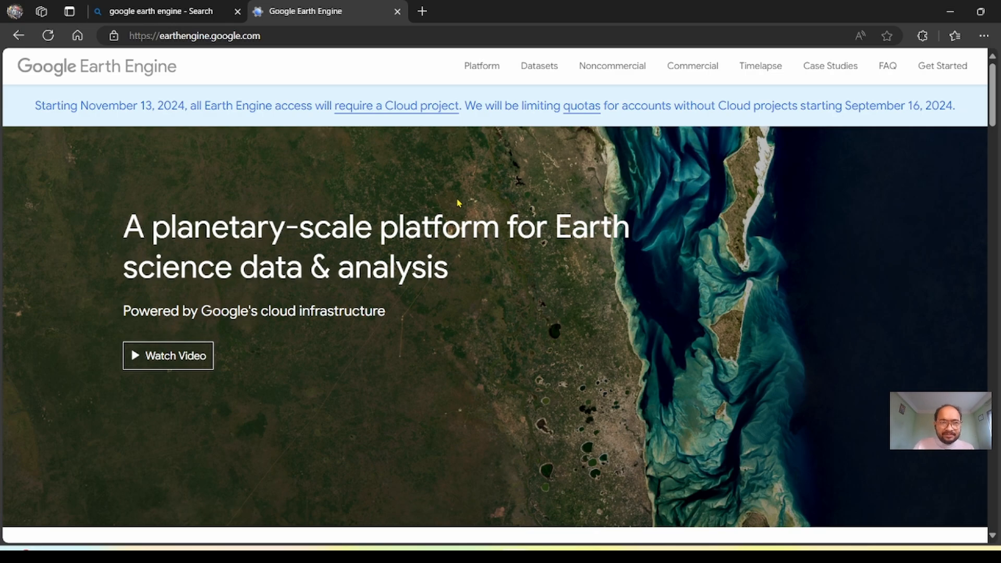
- Open the Get Started registration page from the Earth Engine homepage and close the search results page
scroll(459, 203, down, 8)
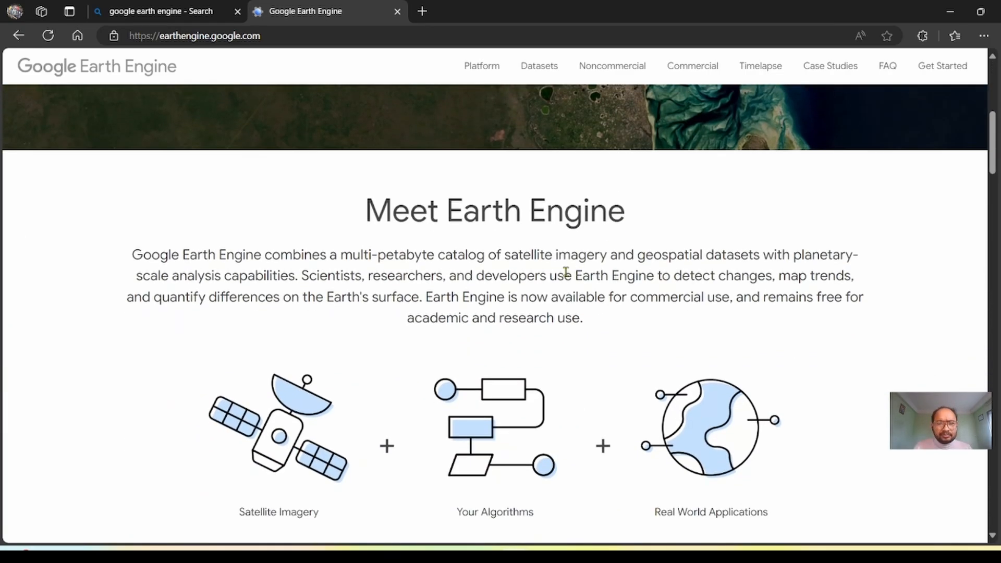
scroll(994, 267, up, 1)
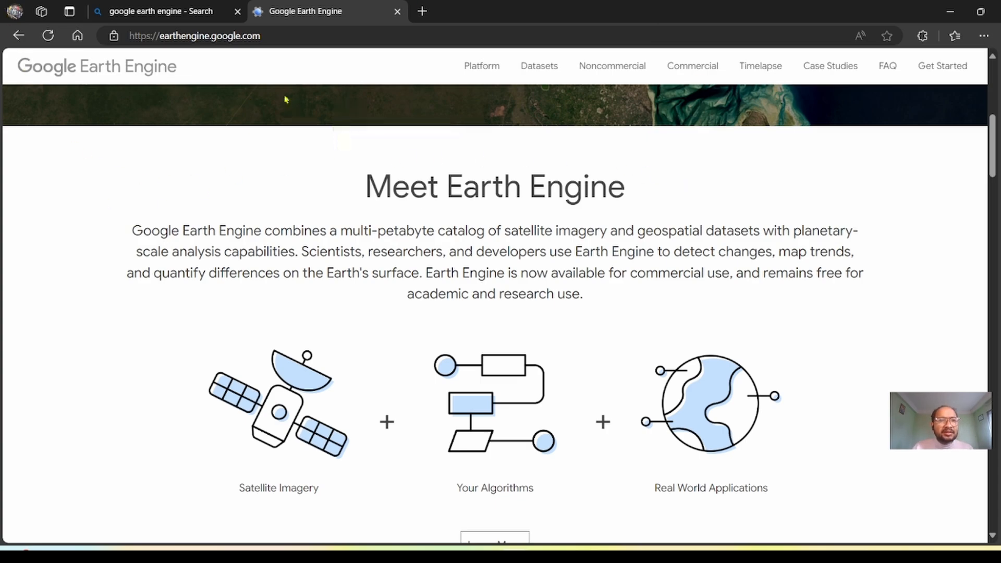
mouse_move(501, 64)
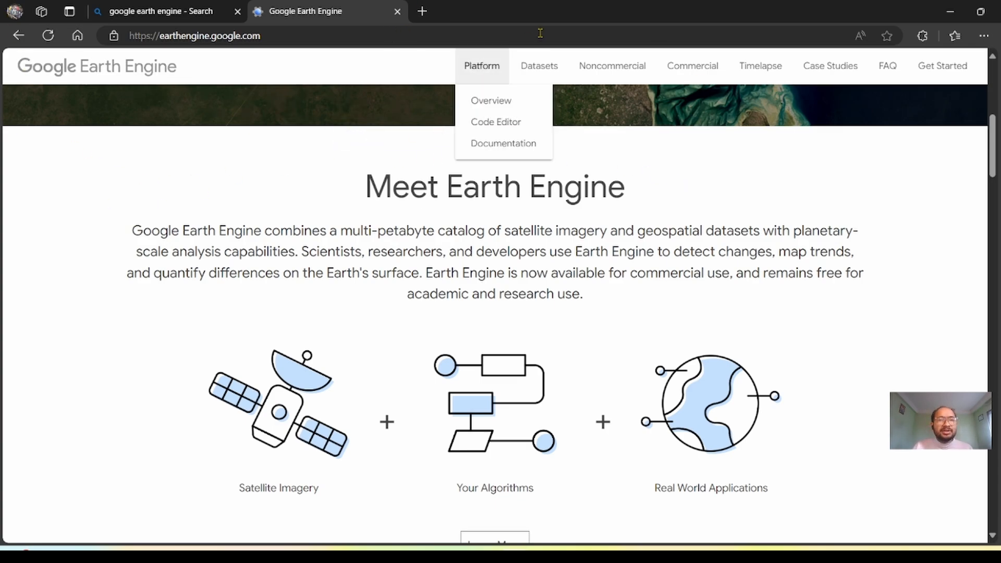
click(932, 75)
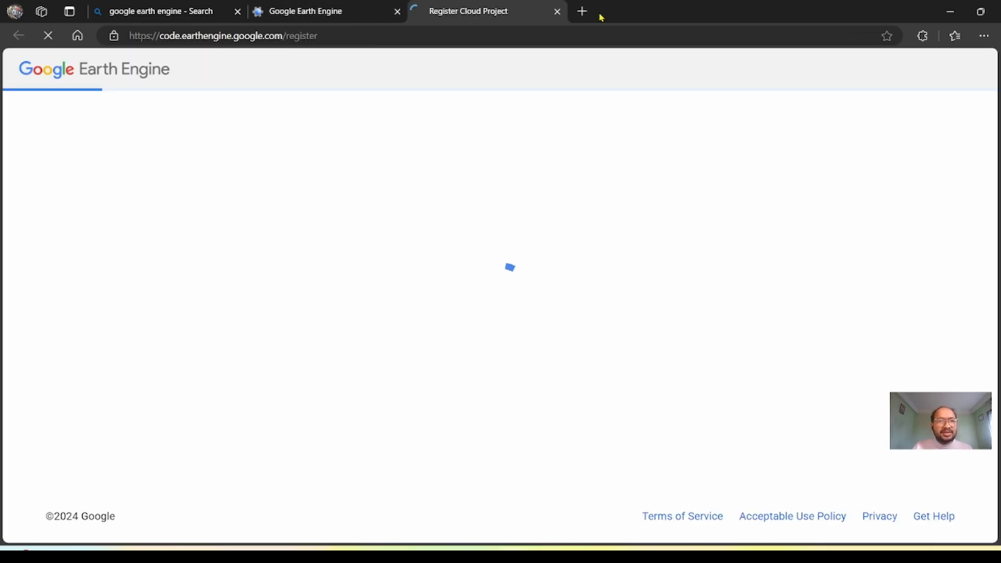
click(238, 11)
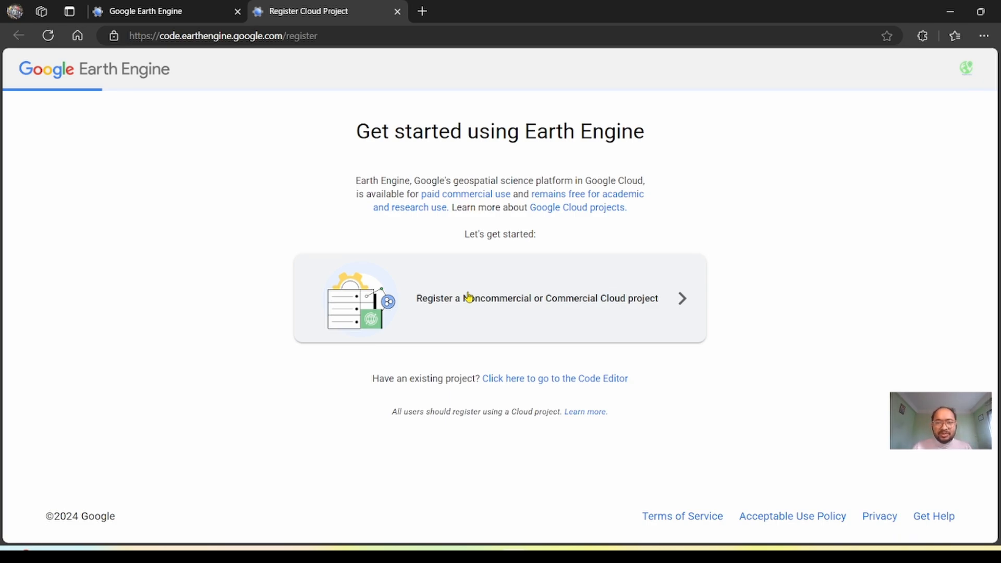
- Start registering a Cloud project for Unpaid usage with the Academia & Research project type, and proceed to project selection
click(553, 287)
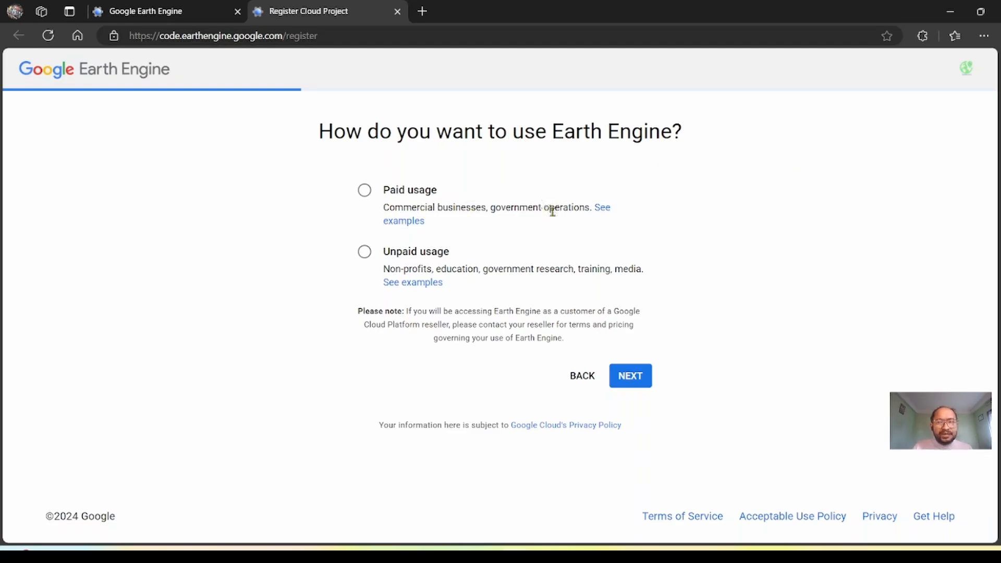
click(366, 253)
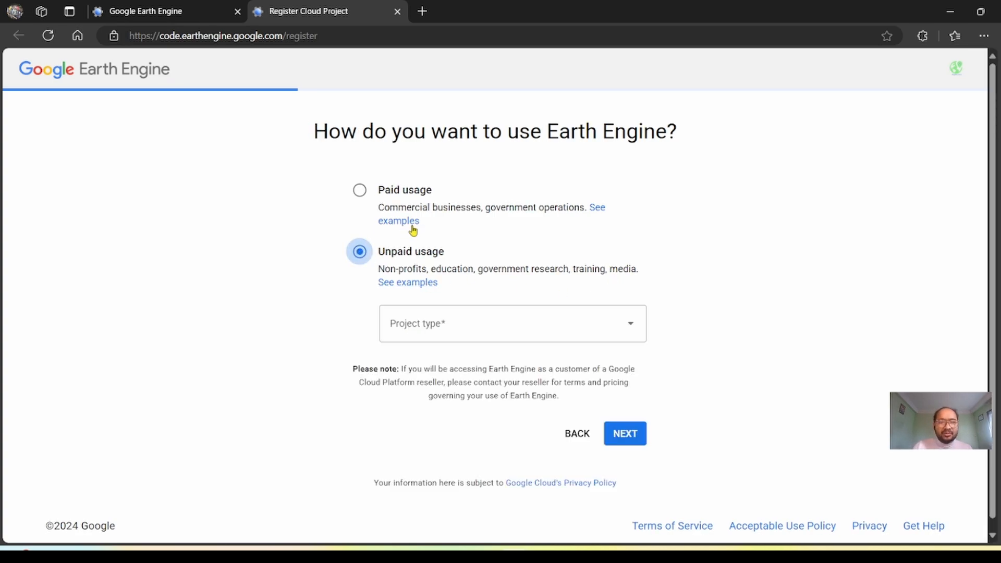
click(450, 323)
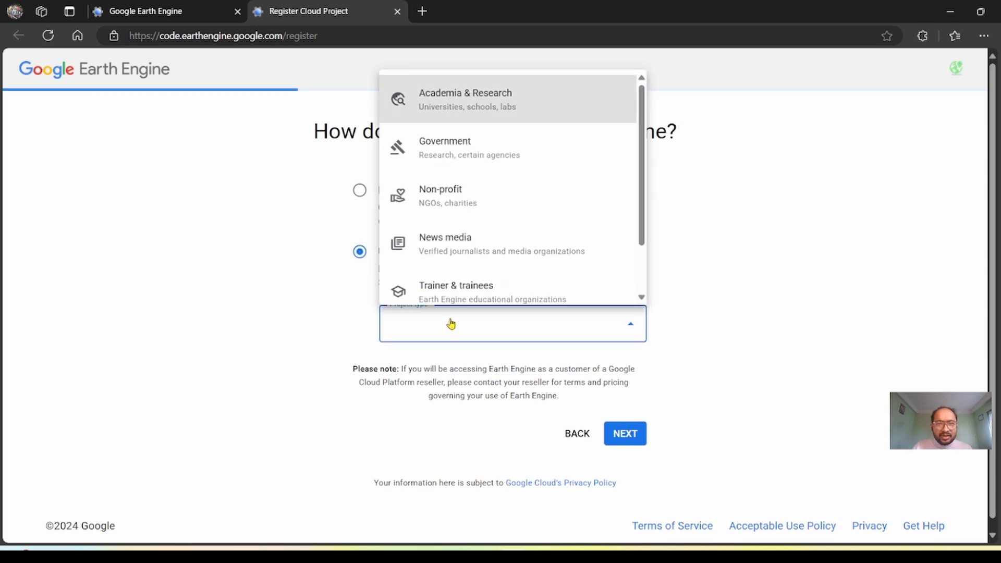
click(446, 102)
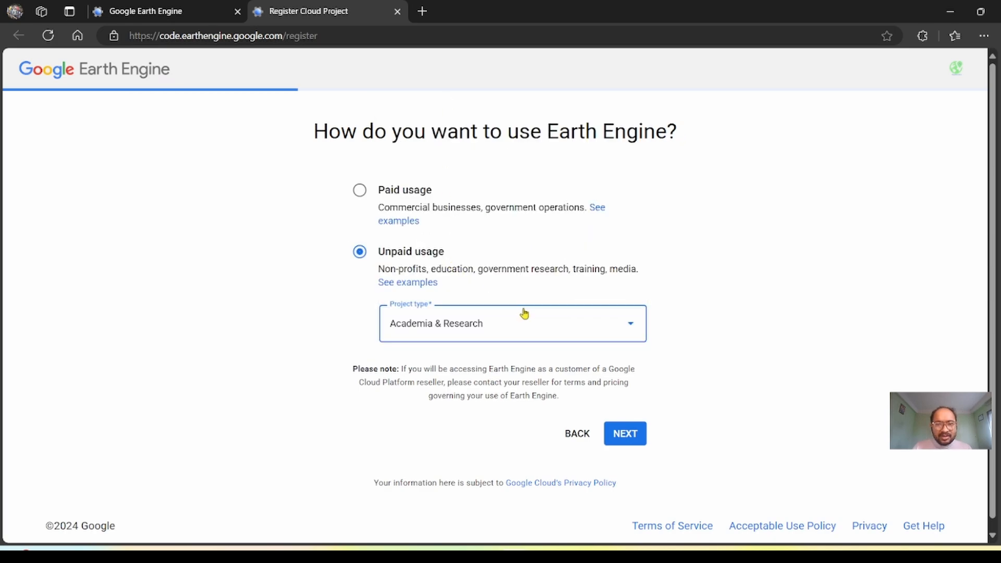
click(522, 314)
scroll(501, 138, down, 1)
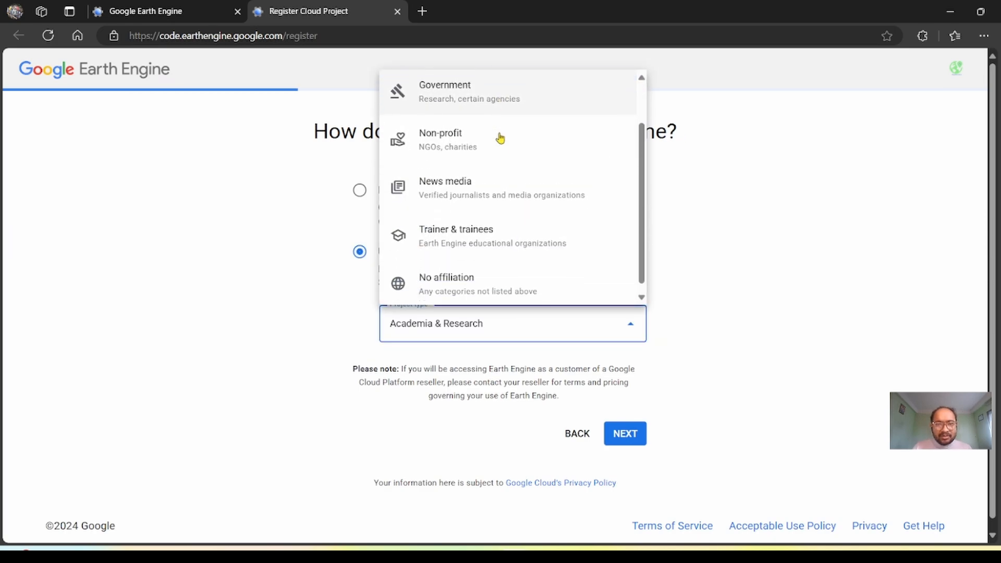
click(506, 325)
click(625, 433)
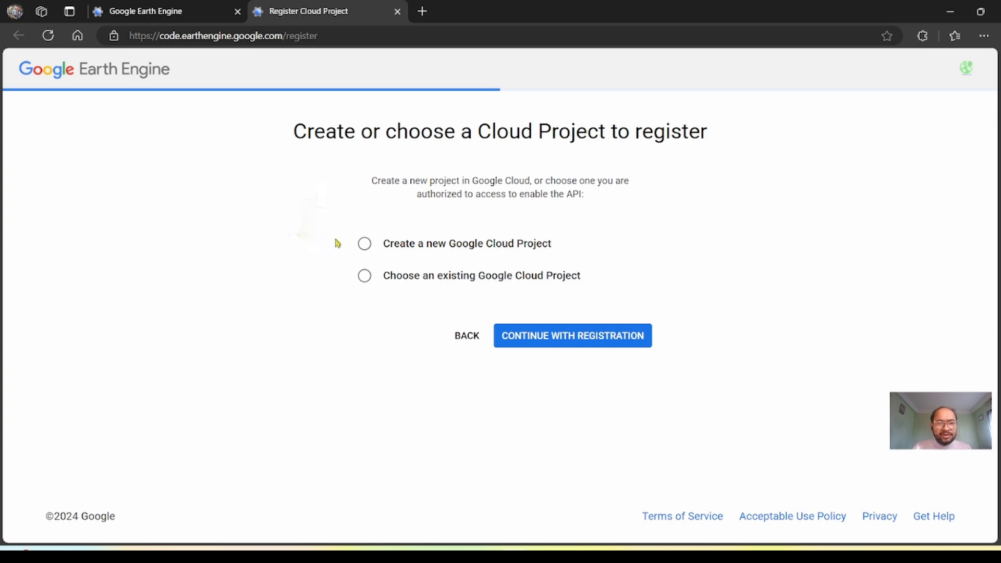
- Choose to create a new Google Cloud Project and set its organization to No organization
click(365, 244)
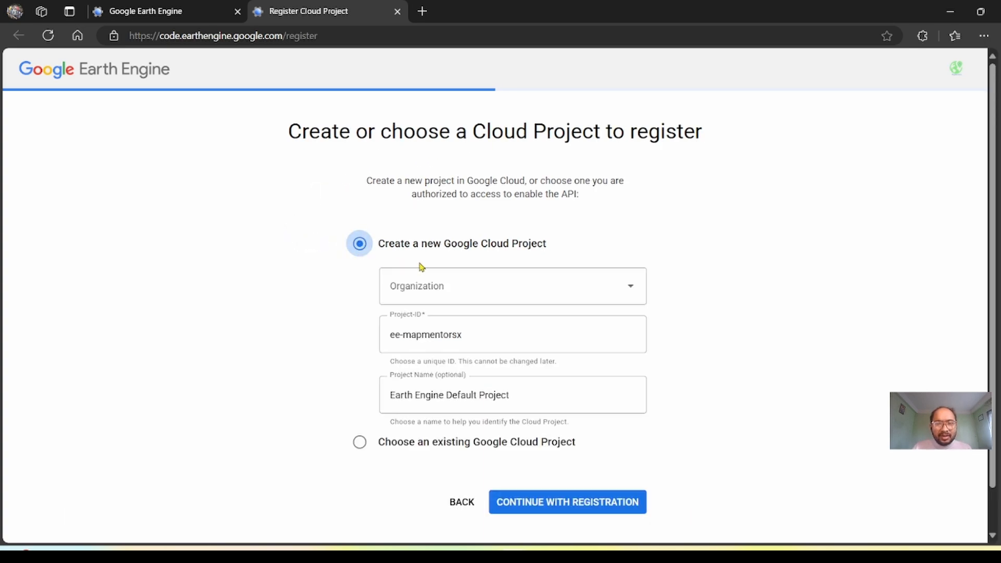
click(437, 293)
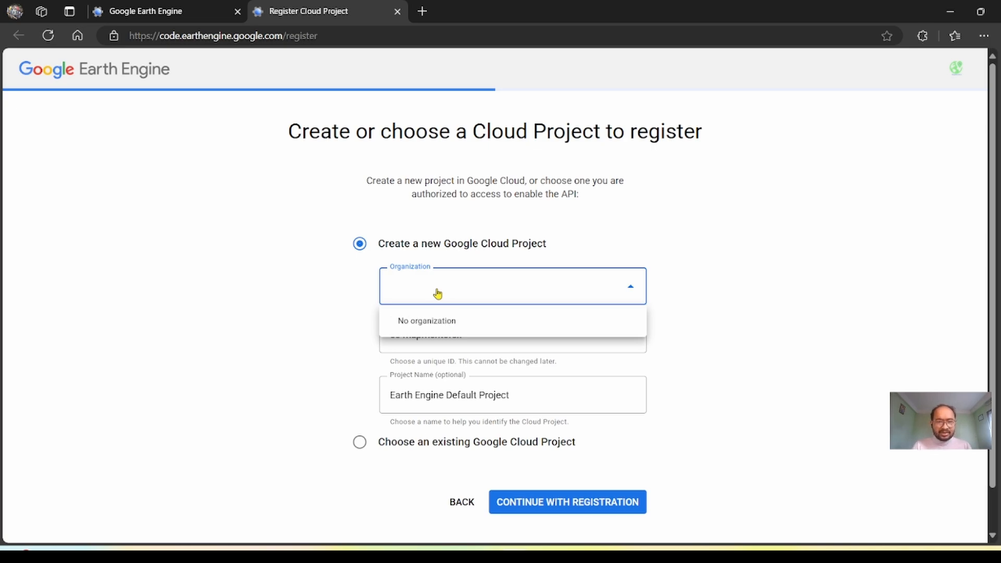
click(449, 321)
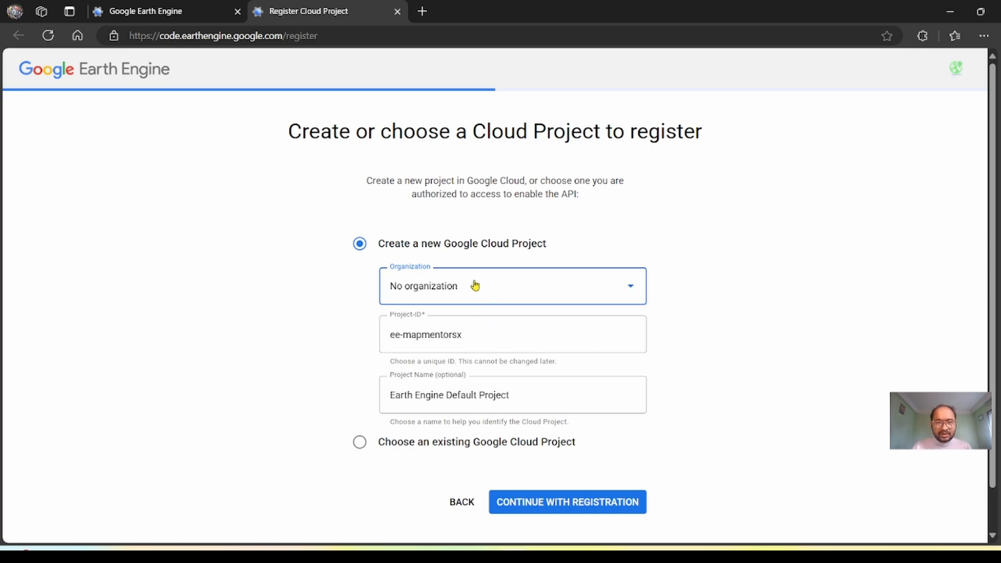
- Remove the "ee-" prefix from the project ID so it reads mapmentorsx
click(475, 338)
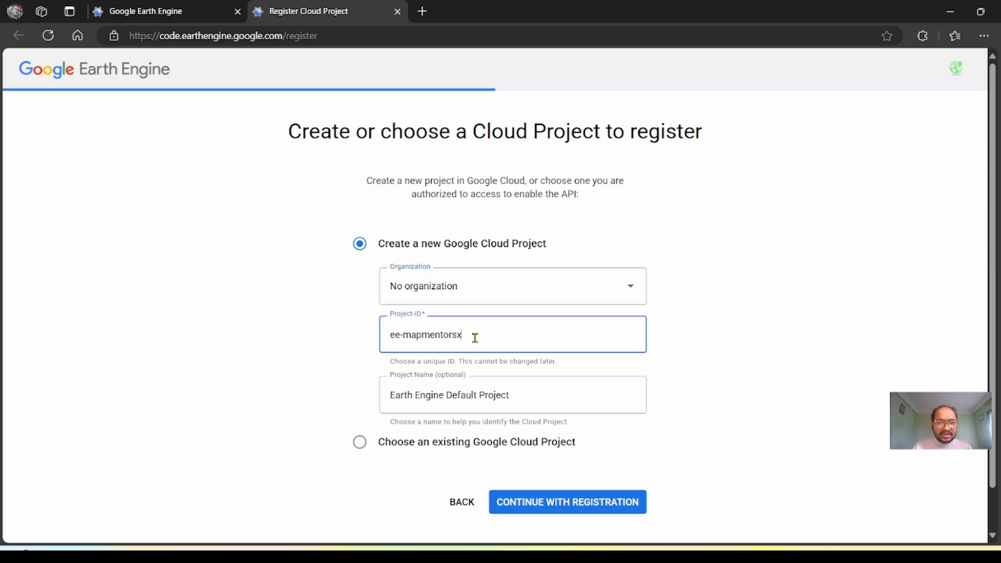
click(402, 336)
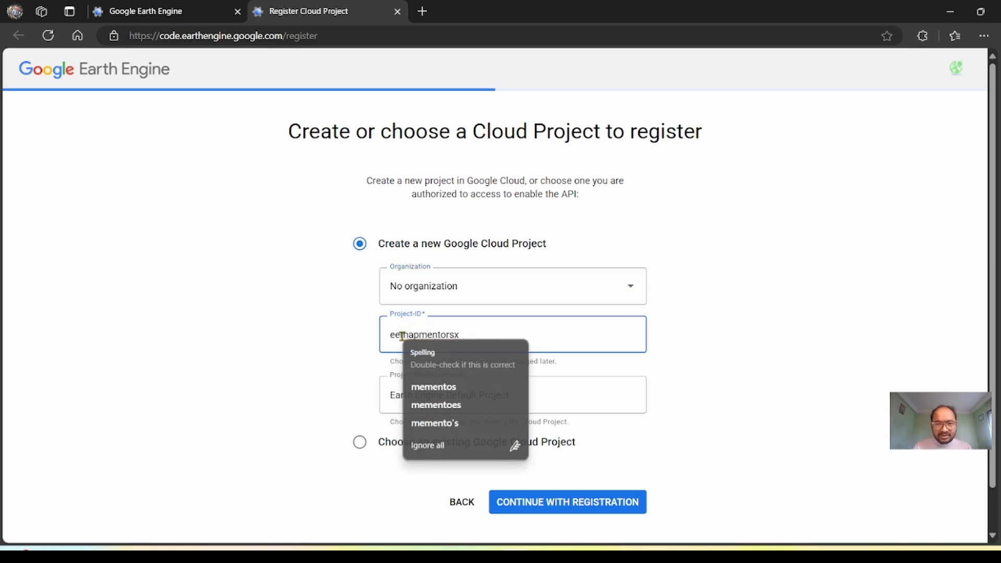
key(BackSpace)
key(BackSpace)
key(BackSpace)
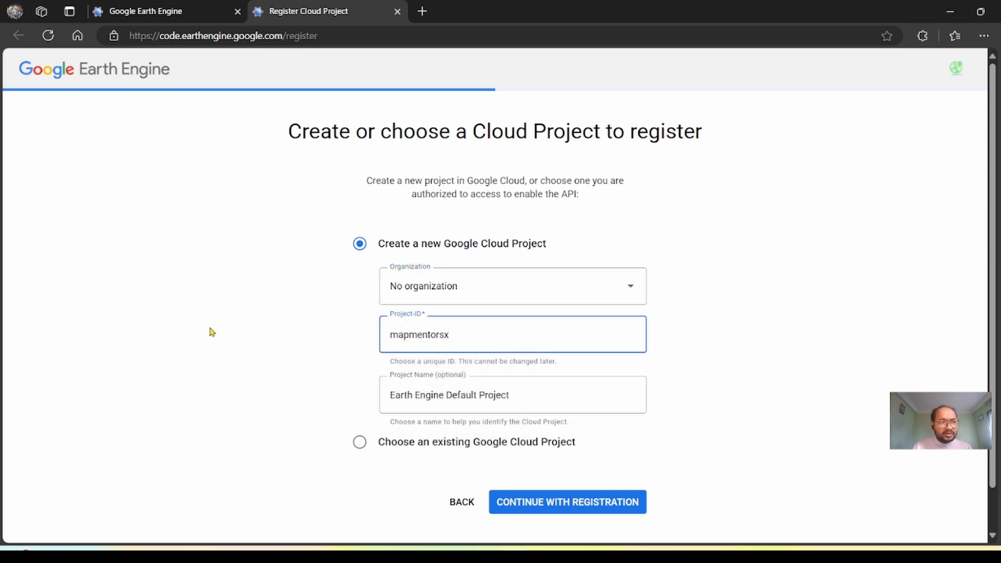
click(527, 319)
scroll(529, 320, down, 1)
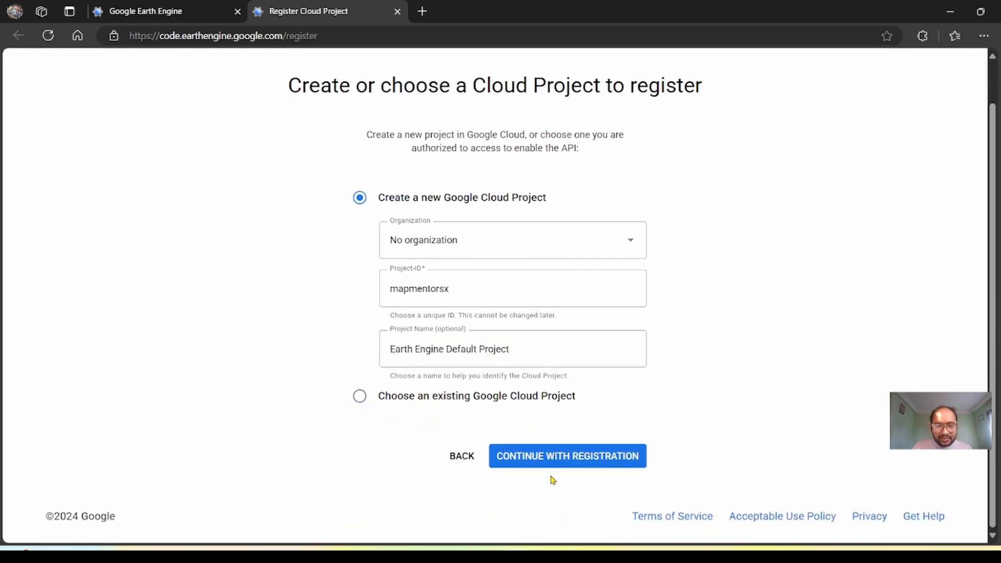
- Continue with the registration and open the Google Cloud terms of service for reading and accepting
click(534, 463)
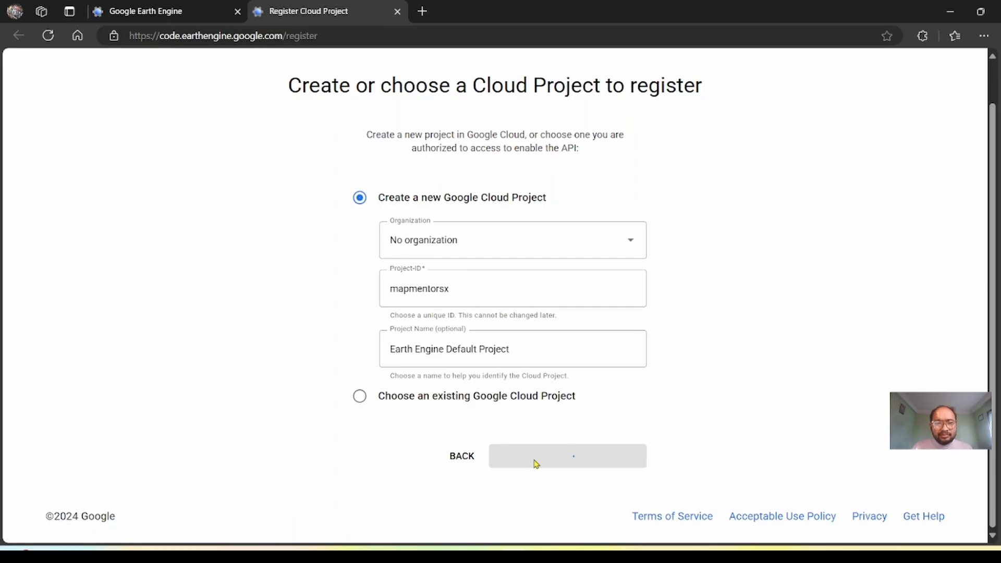
scroll(534, 462, down, 2)
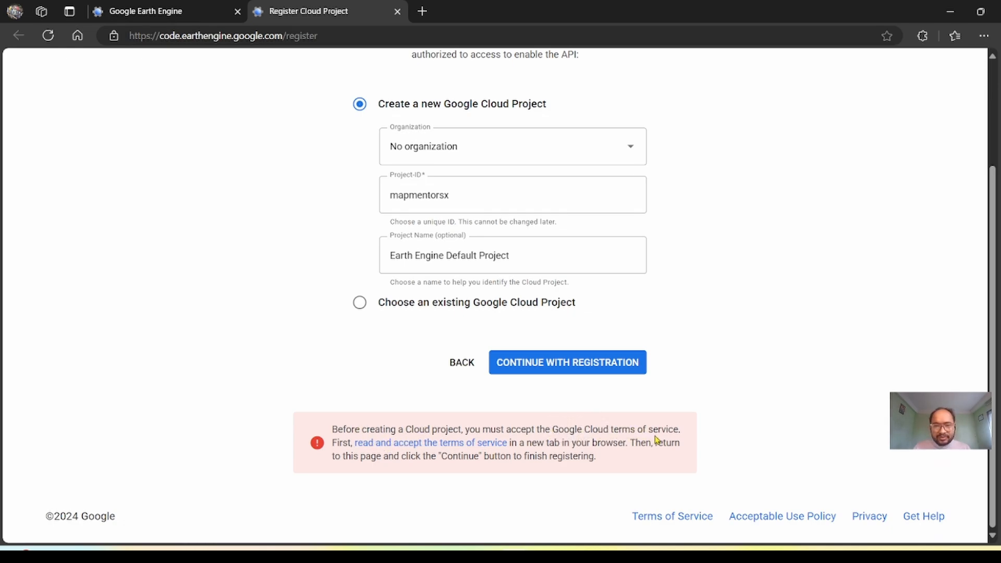
click(400, 447)
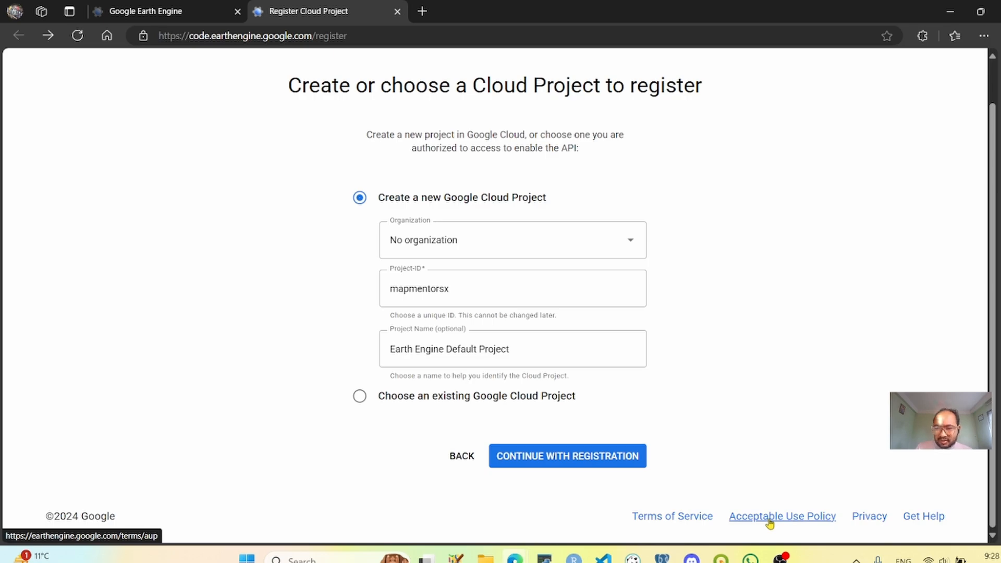
- Read through the Earth Engine Acceptable Use Policy and return to the registration form
click(770, 522)
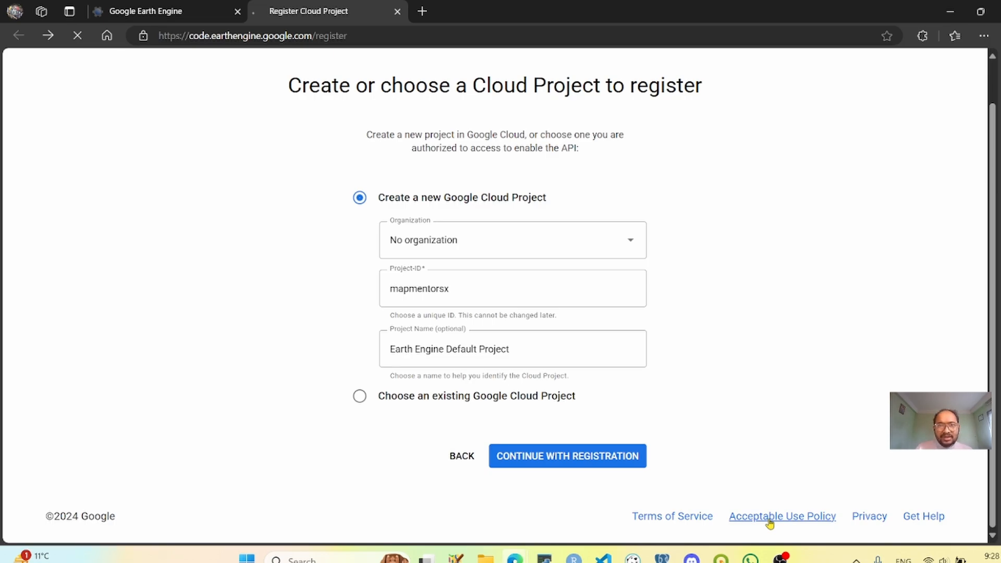
scroll(334, 397, down, 5)
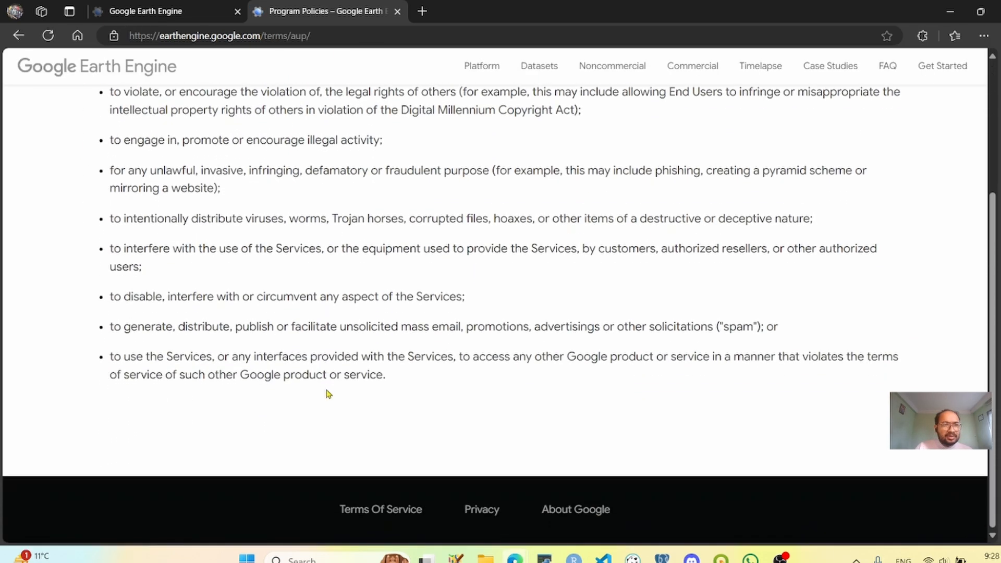
scroll(328, 393, up, 5)
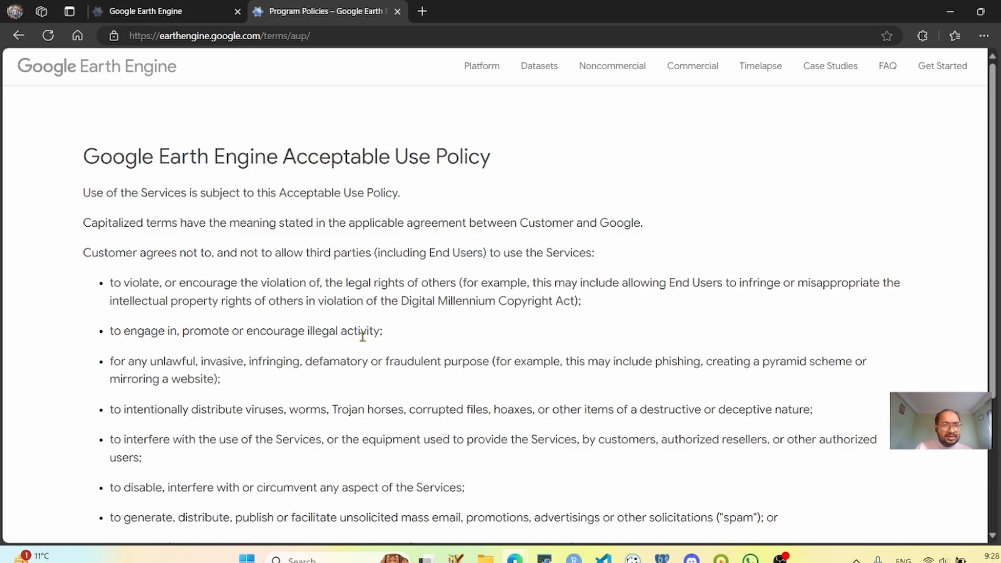
scroll(360, 330, down, 3)
scroll(360, 330, up, 3)
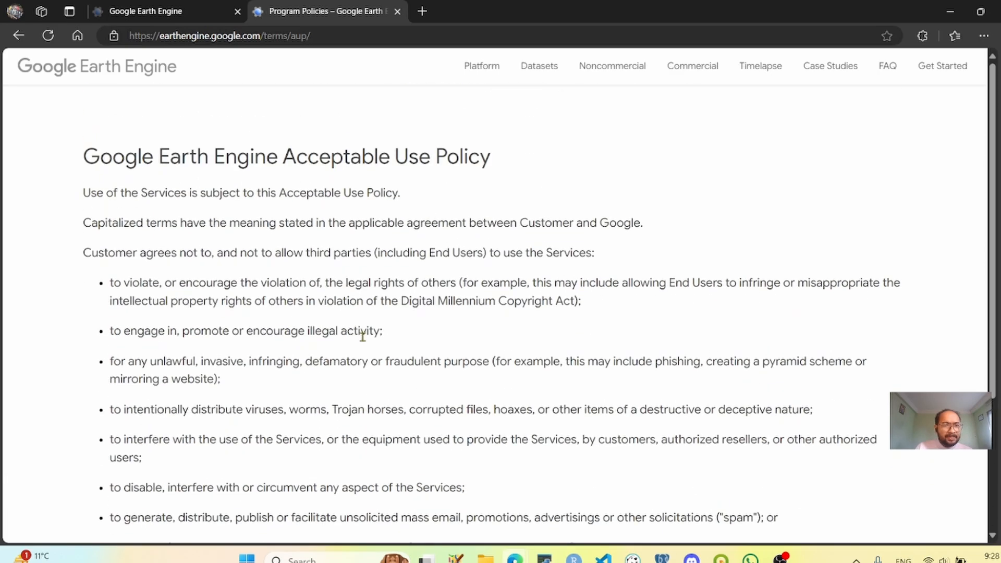
click(21, 36)
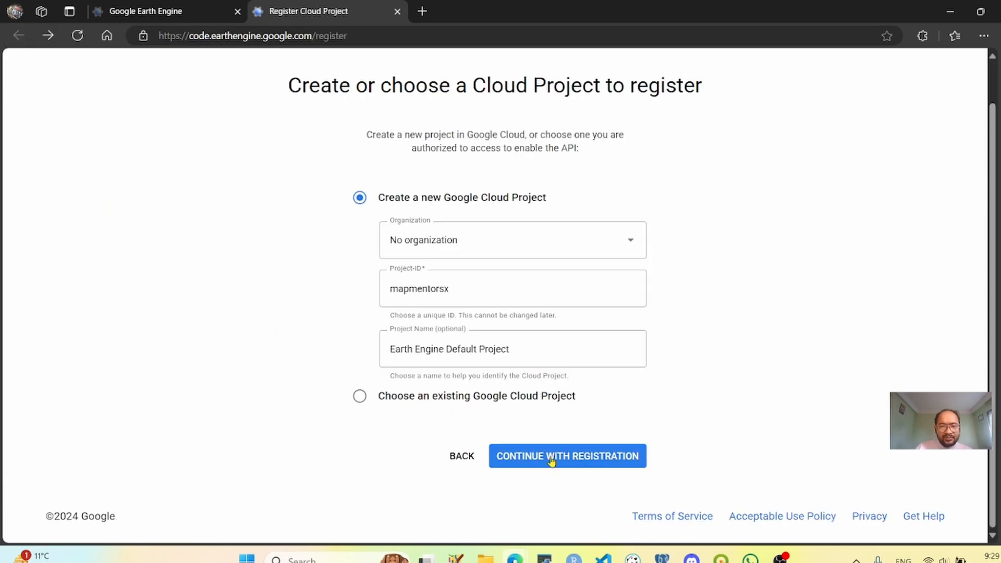
- Try to continue the registration with the new Cloud project mapmentorsx
click(551, 461)
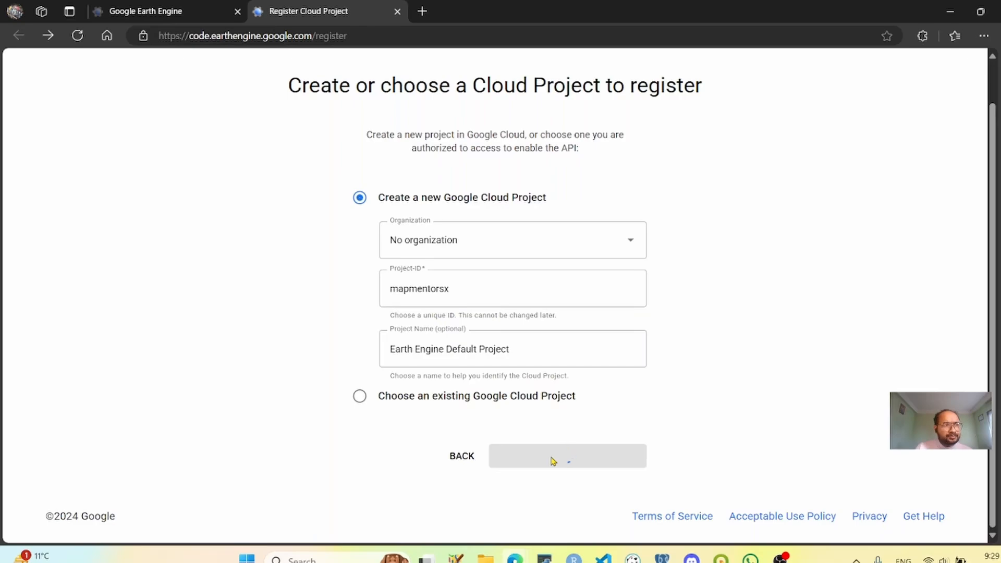
scroll(552, 461, down, 2)
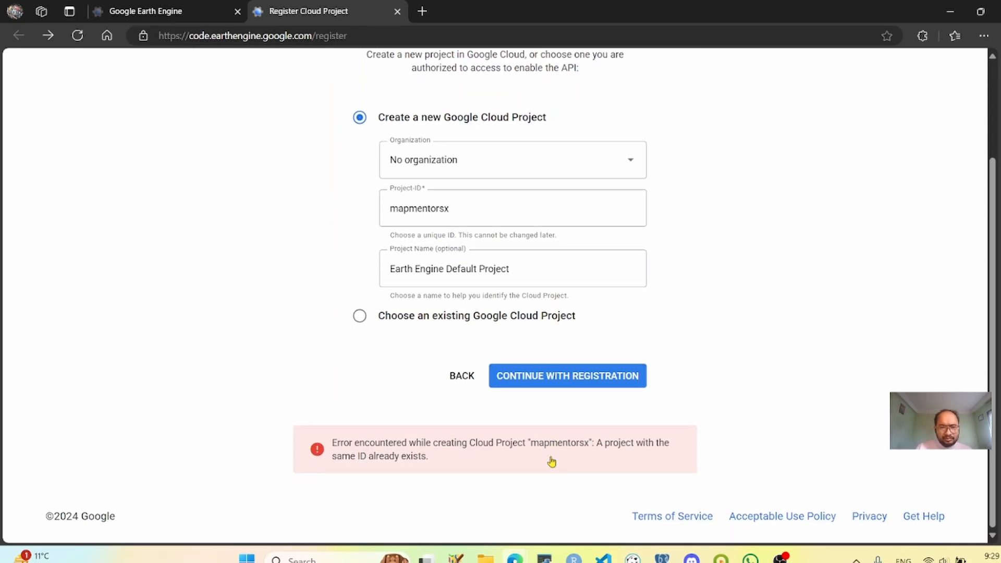
- Register the existing Google Cloud Project mapmentorsx, confirm its information and dismiss the Code Editor welcome tour
click(359, 316)
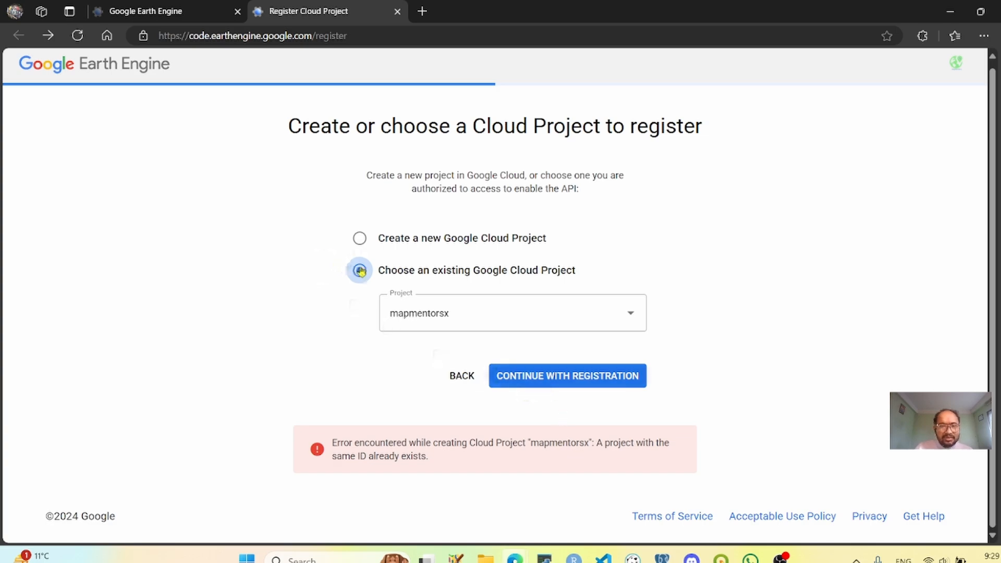
click(514, 378)
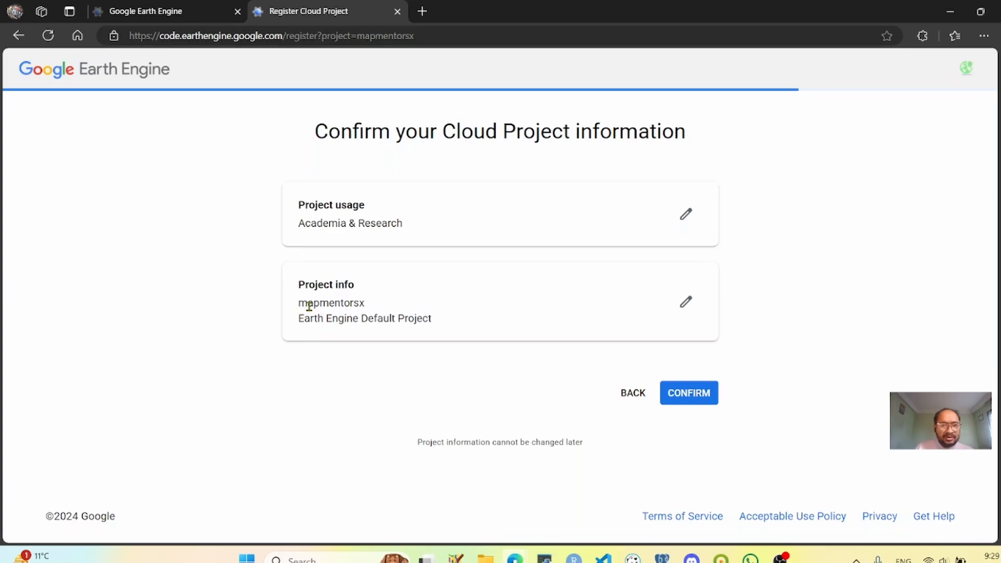
click(695, 394)
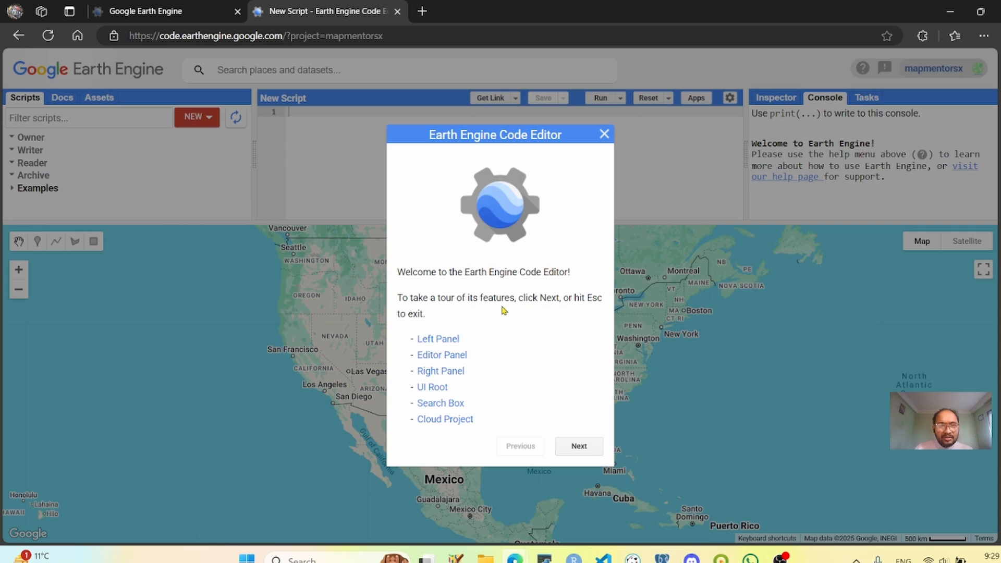
click(605, 135)
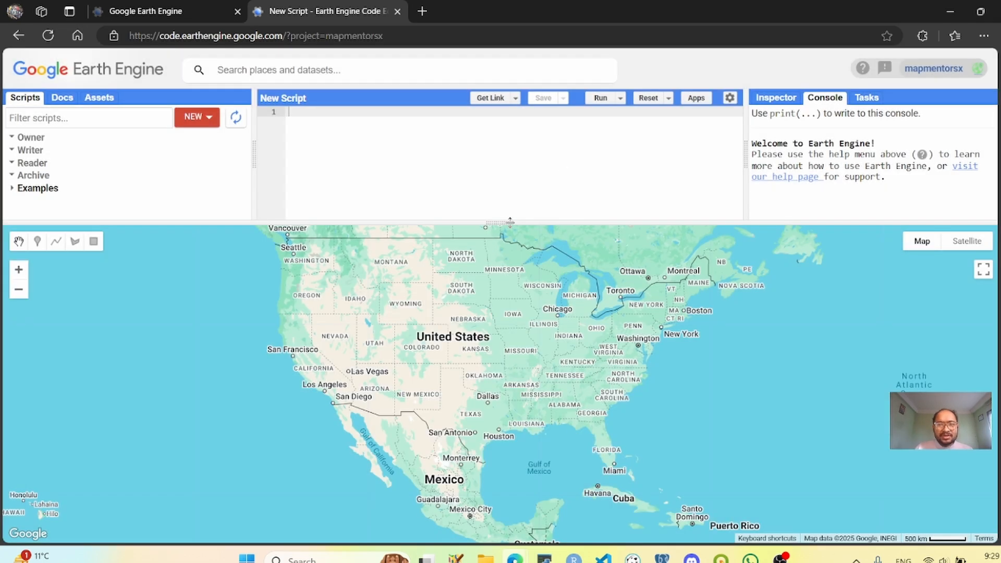
- Enlarge the script area to look over the API docs, assets, inspector and tasks, and give the map more room again
drag(510, 222, 474, 423)
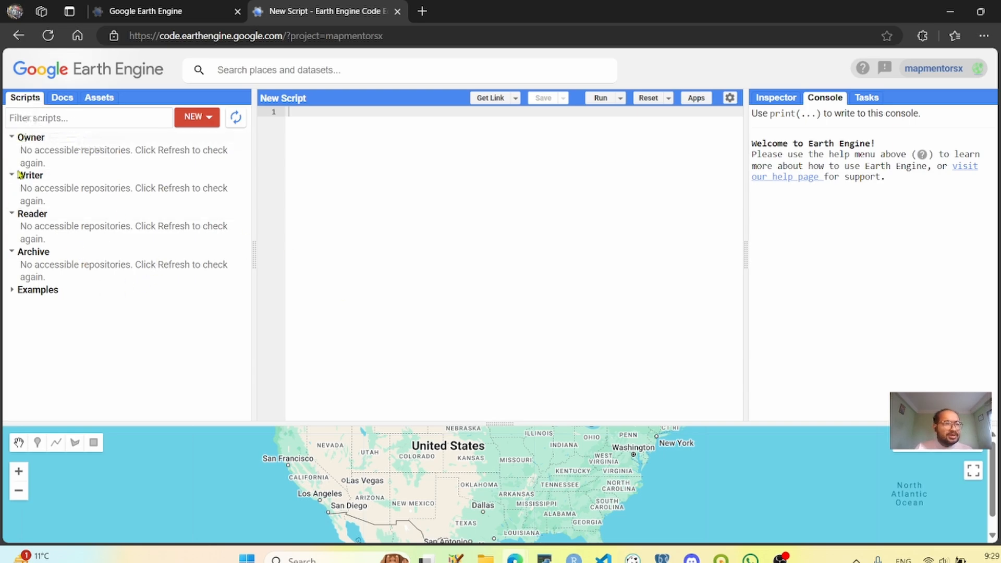
click(61, 99)
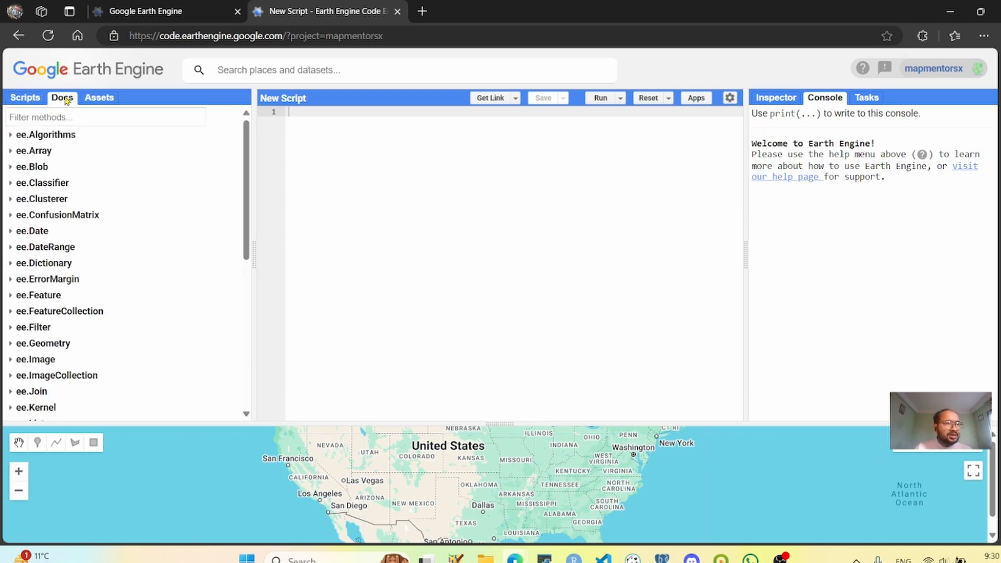
click(101, 100)
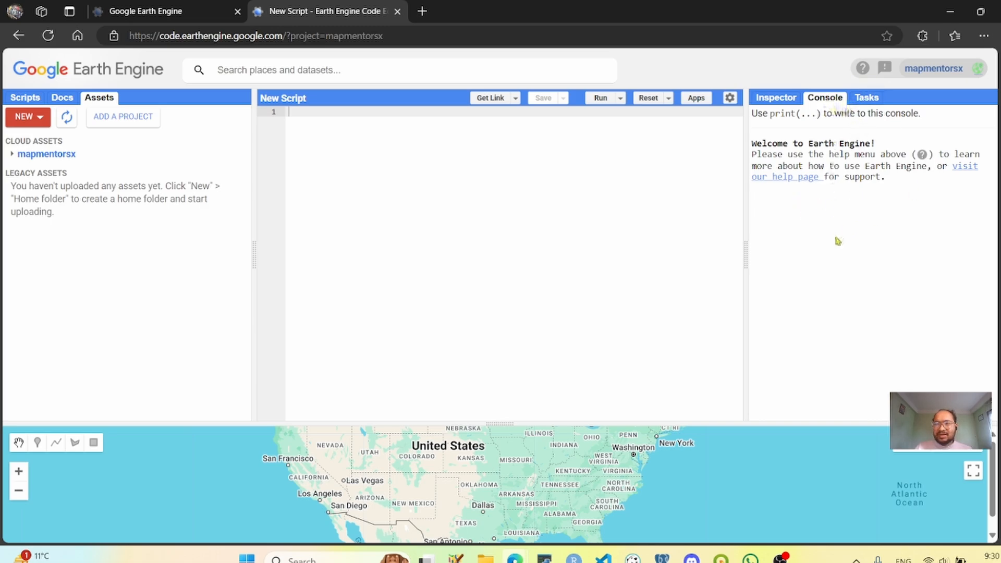
click(775, 99)
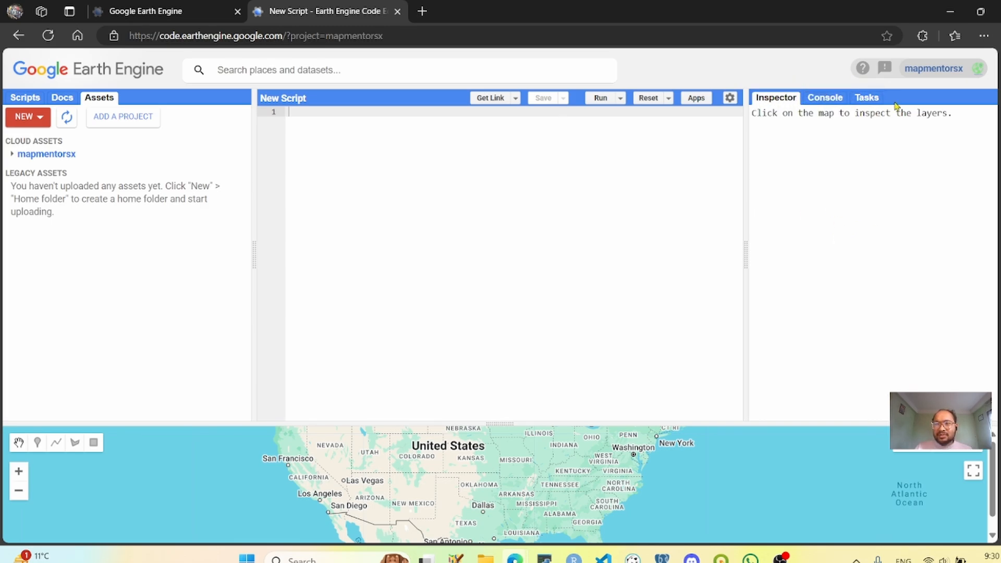
click(866, 98)
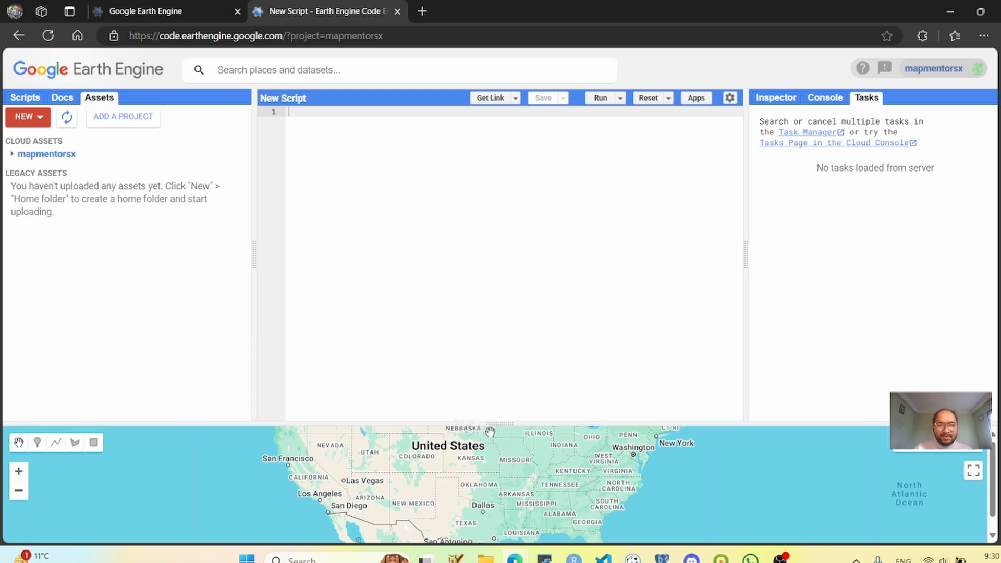
drag(503, 421, 476, 268)
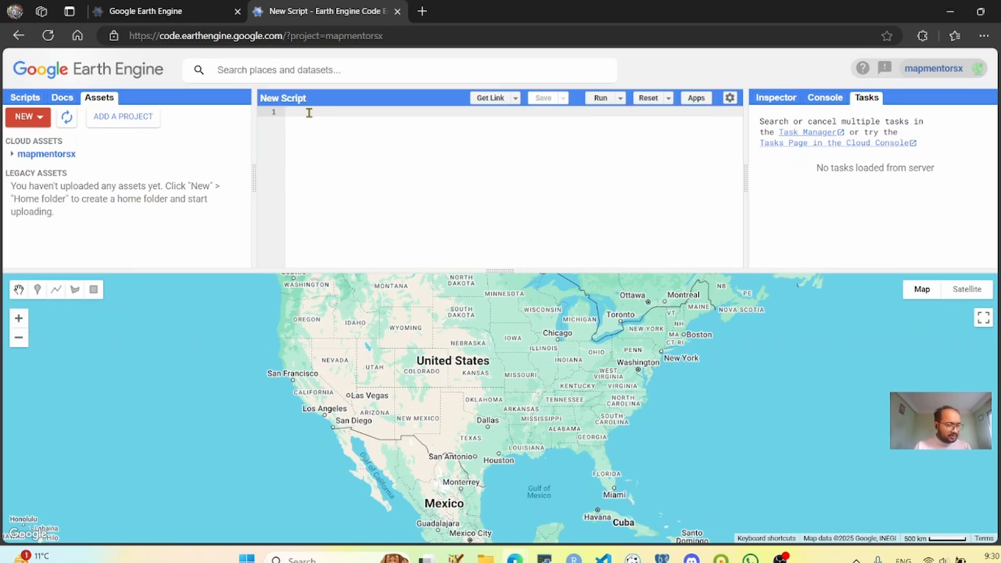
- Write print('Hello world') in the new script, run it and check the printed output in the console
text(print)
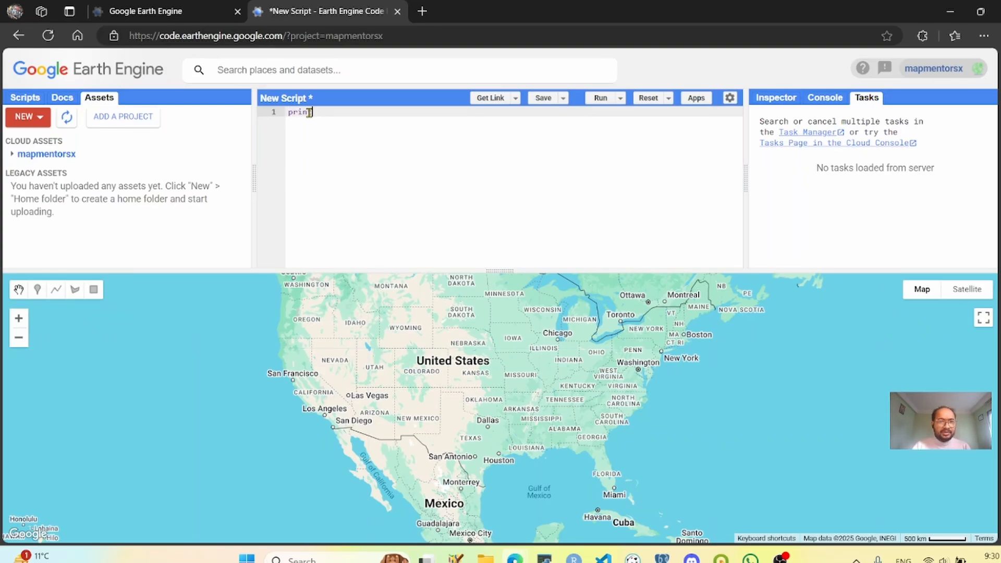
text(('Hello world)
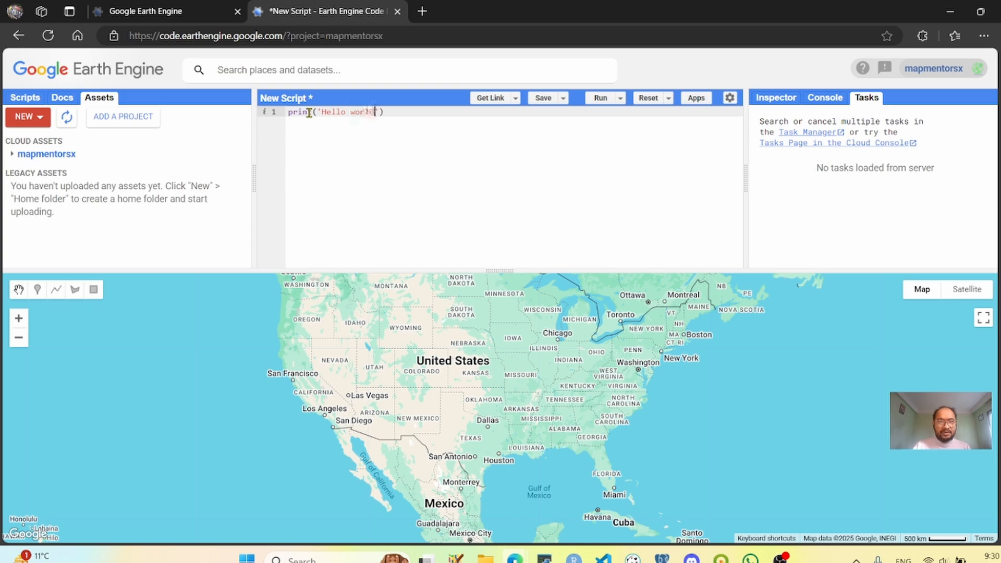
key(ctrl+Return)
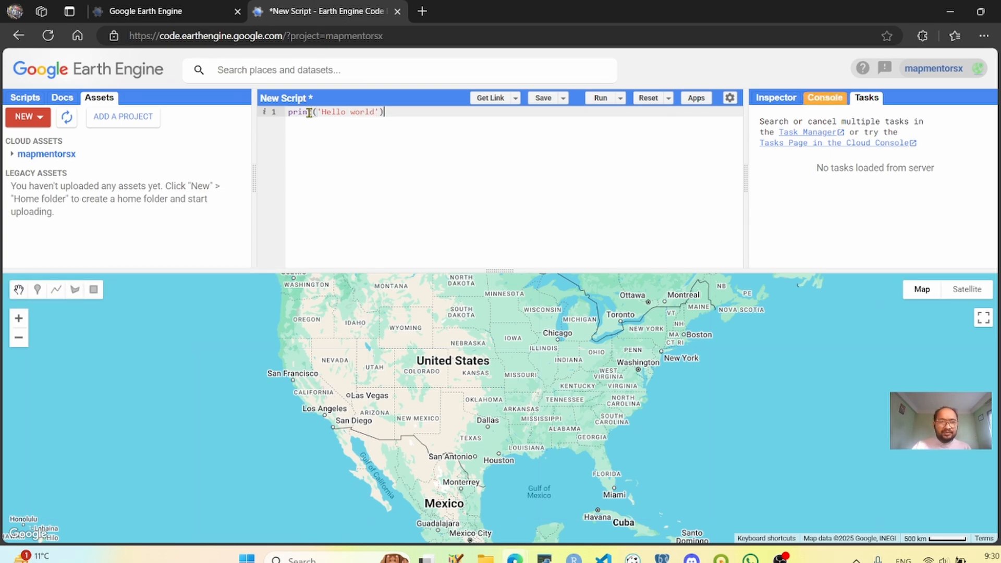
click(825, 102)
drag(758, 143, 818, 150)
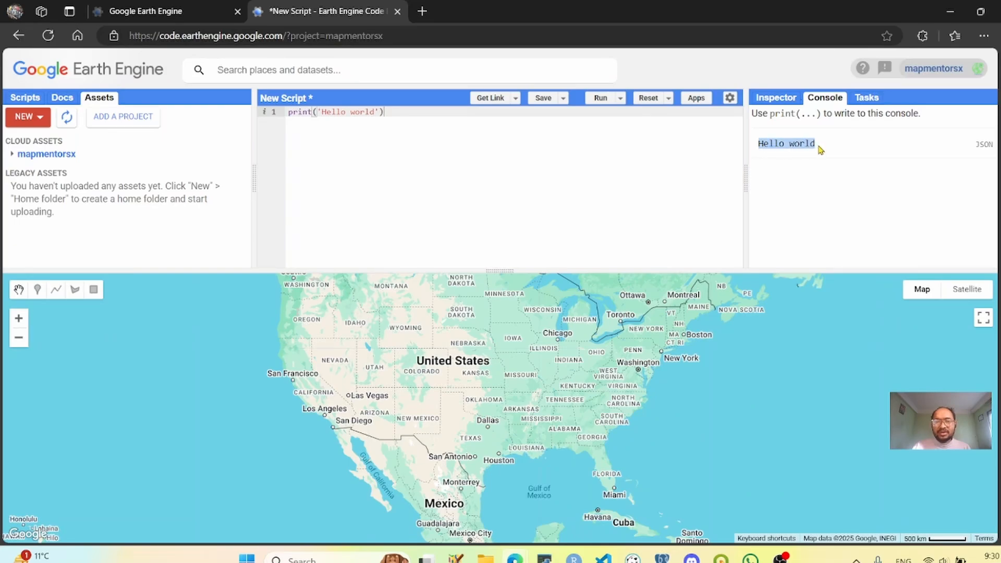
- End the print statement on line 1 of the script with a semicolon
click(411, 113)
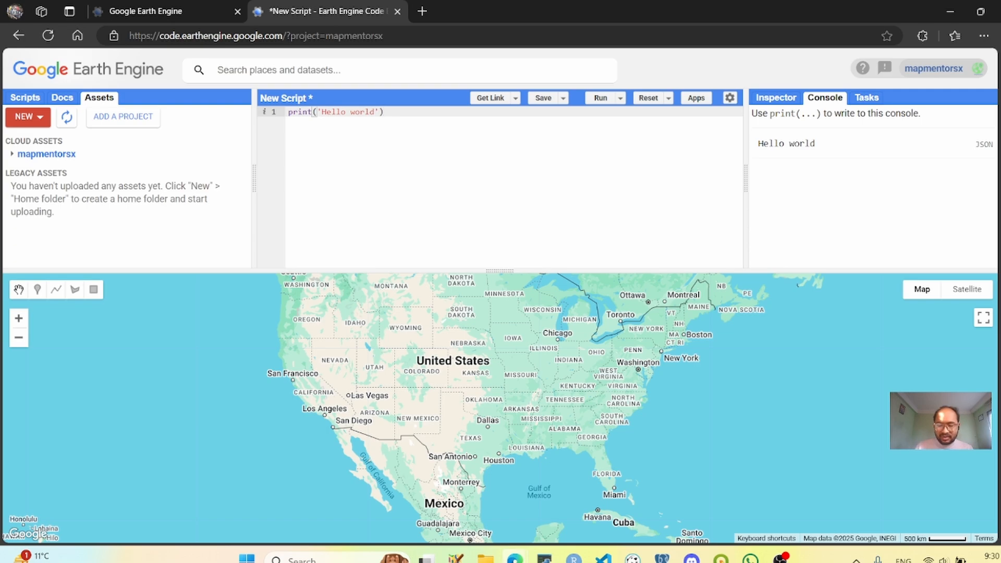
text(;)
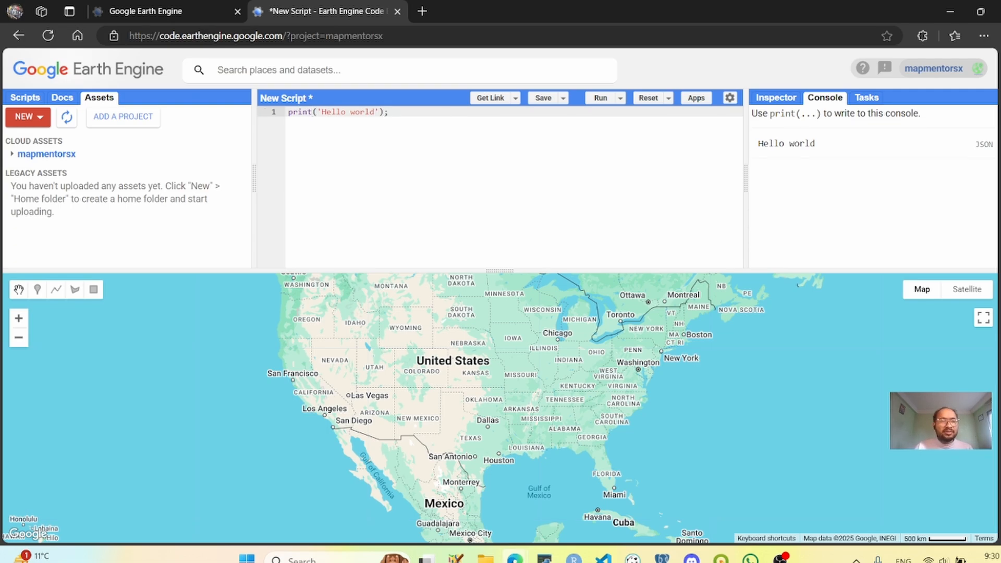